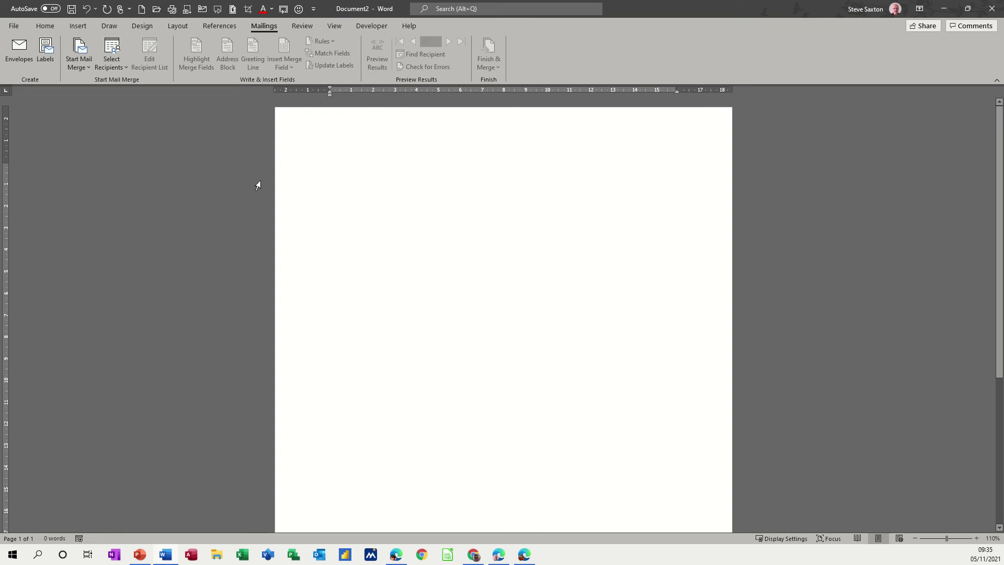
Step: Indent to about 11 cm, type the recipient's five-line address, then reset the next line's indent
drag(329, 97, 572, 112)
text(Mr S )
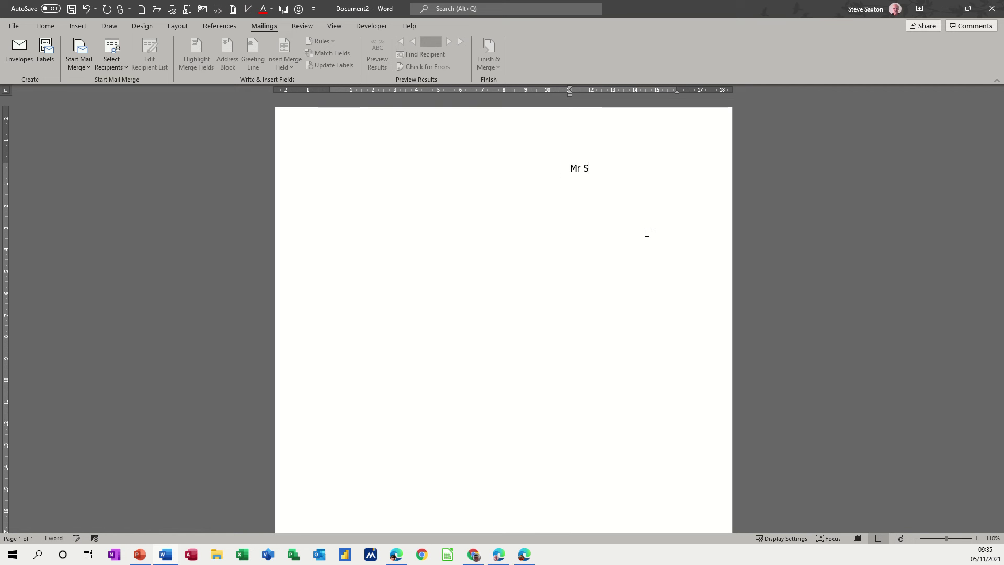
text(Saxton)
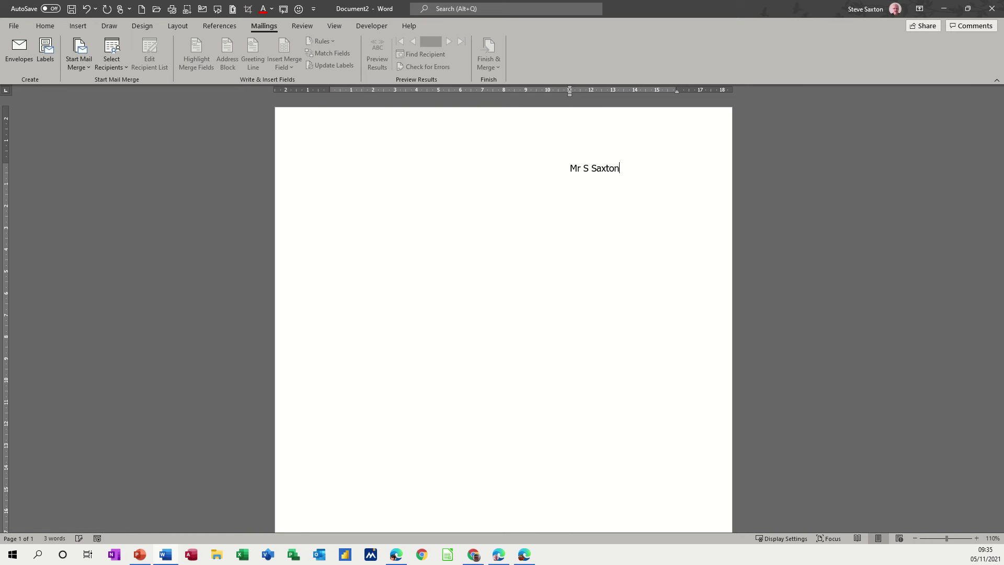
key(Return)
key(Return)
text(Wibsey)
key(Return)
text(Bradford)
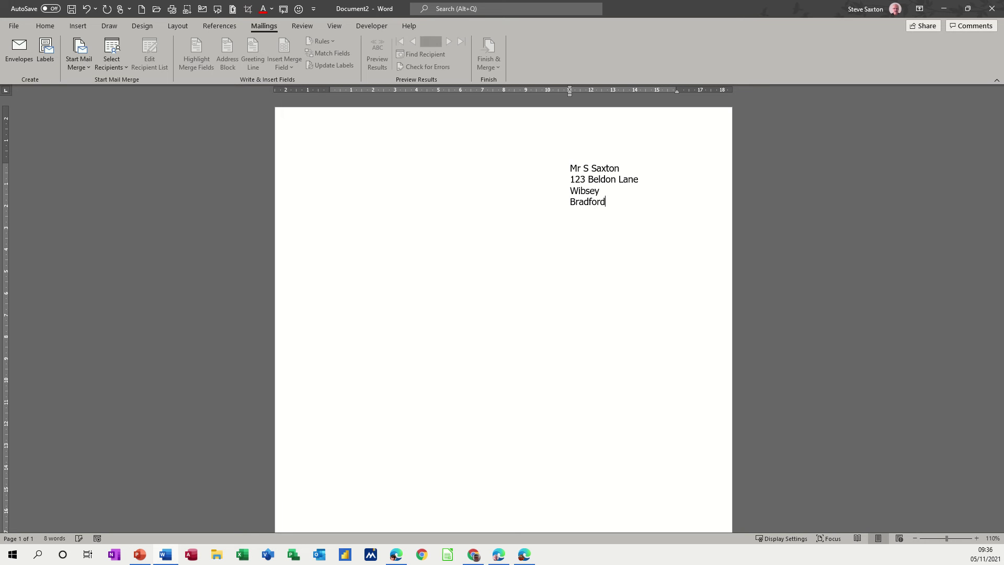
key(Return)
text(BD2 2RT)
key(Return)
key(ctrl+q)
Step: Type the 'Dear Sir' greeting and expand the 'intr' AutoText into the body paragraph
text(Dear)
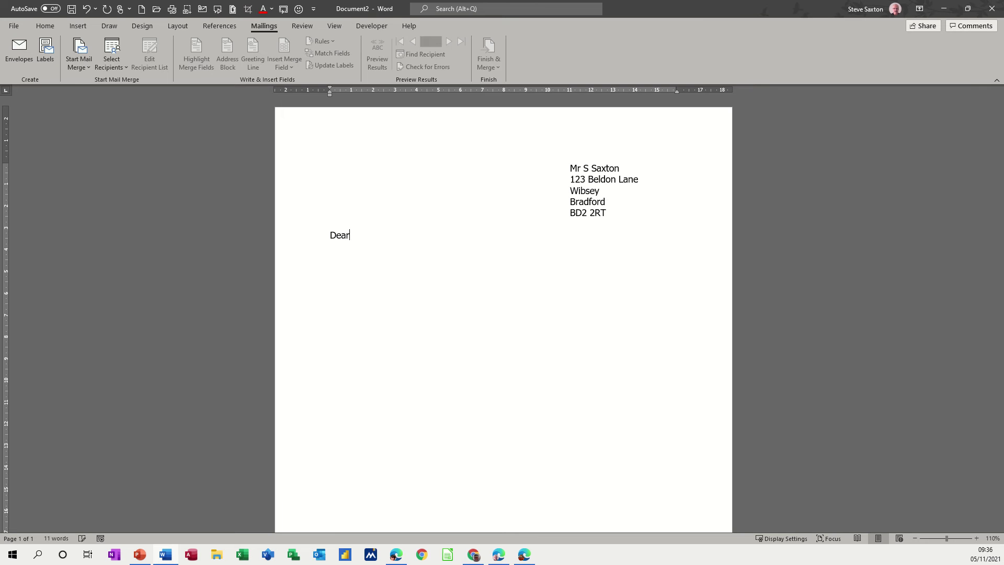
text( Sir)
key(Return)
text(intr)
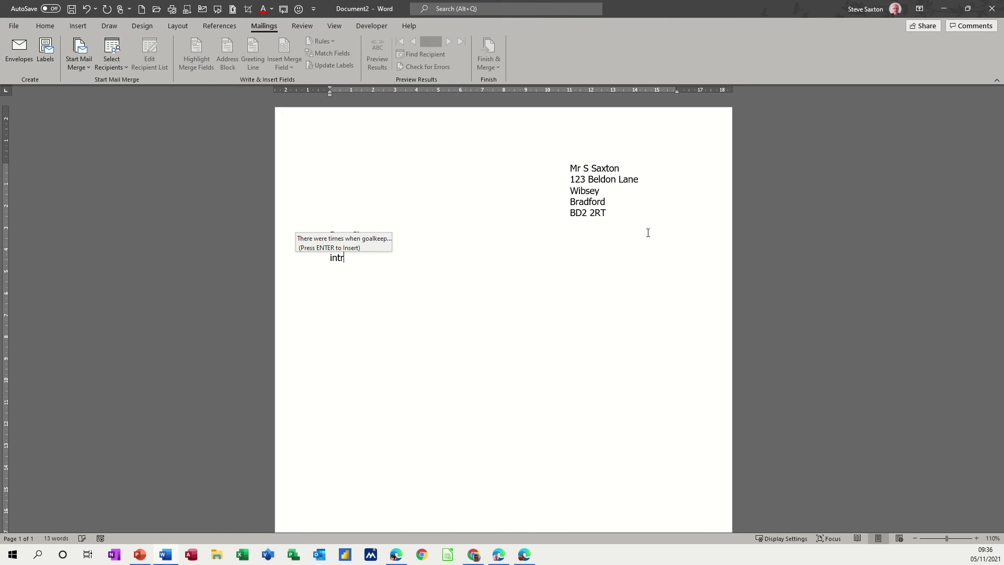
key(Return)
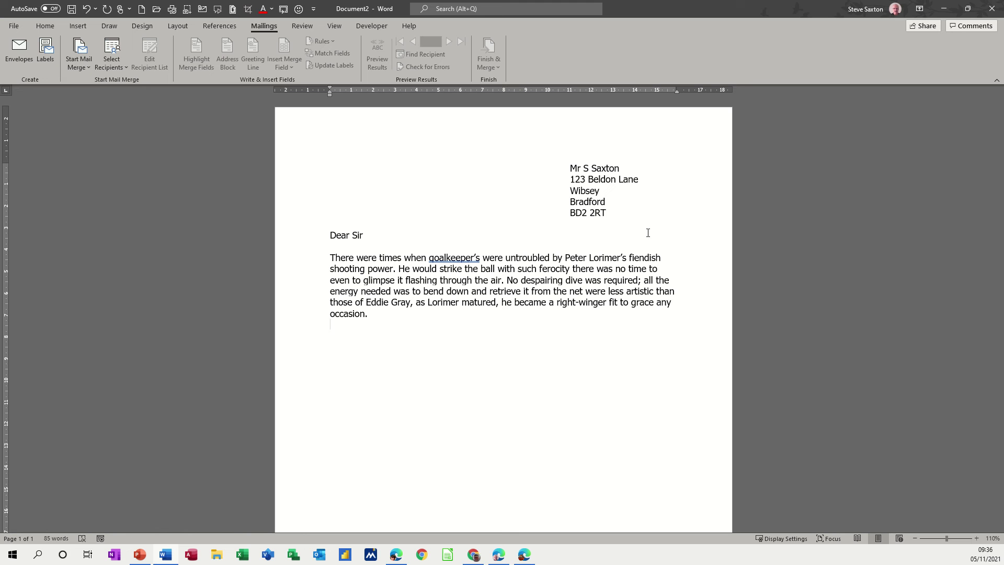
key(Return)
Step: Add the 'Yours sincerely' closing with the sender's name below it
text(Yours sincerely)
key(Return)
text(S Saxton)
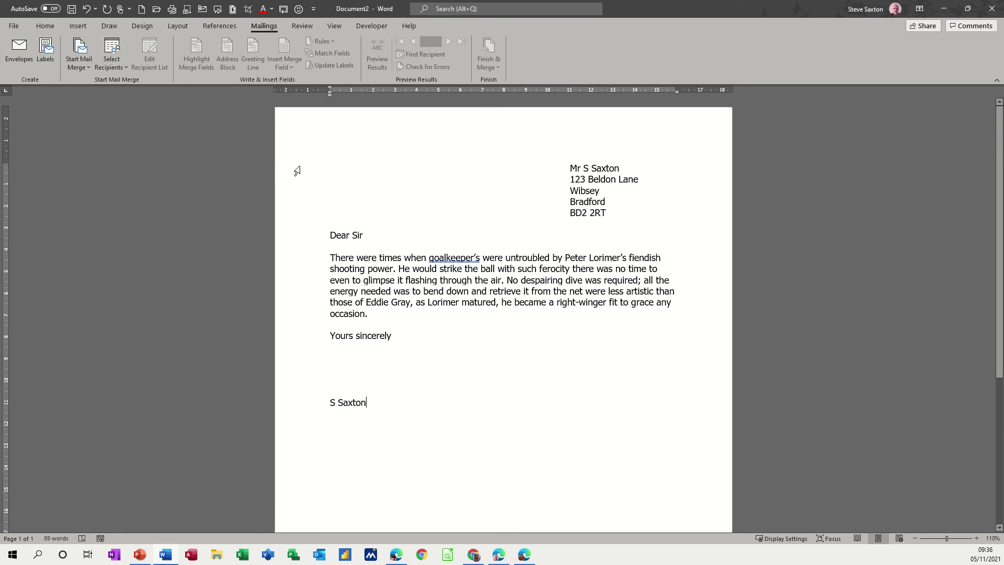
Step: Select all five address lines from the left margin, with the Mailings tab showing
drag(296, 171, 300, 214)
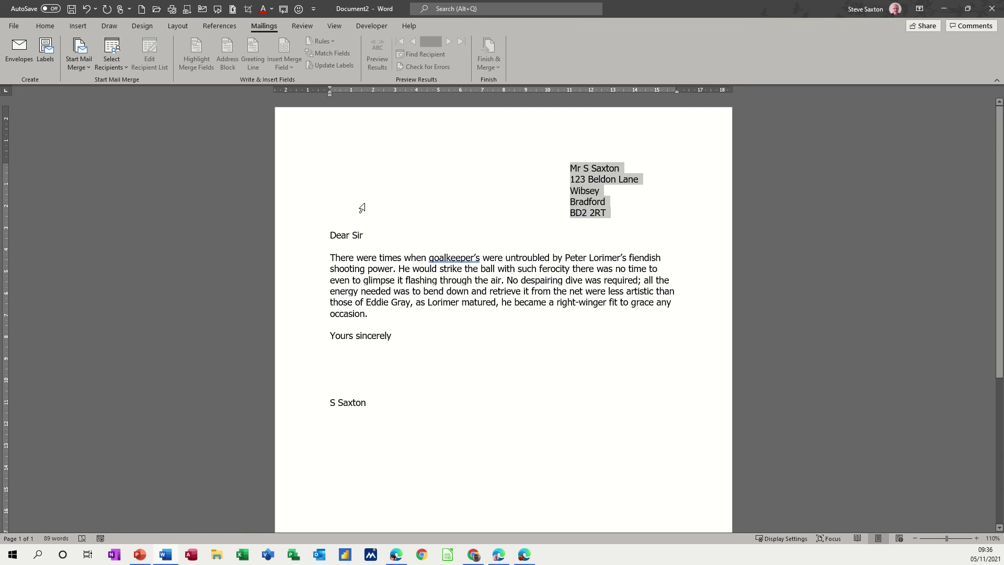
click(544, 175)
key(Escape)
click(573, 171)
drag(572, 171, 612, 214)
click(307, 209)
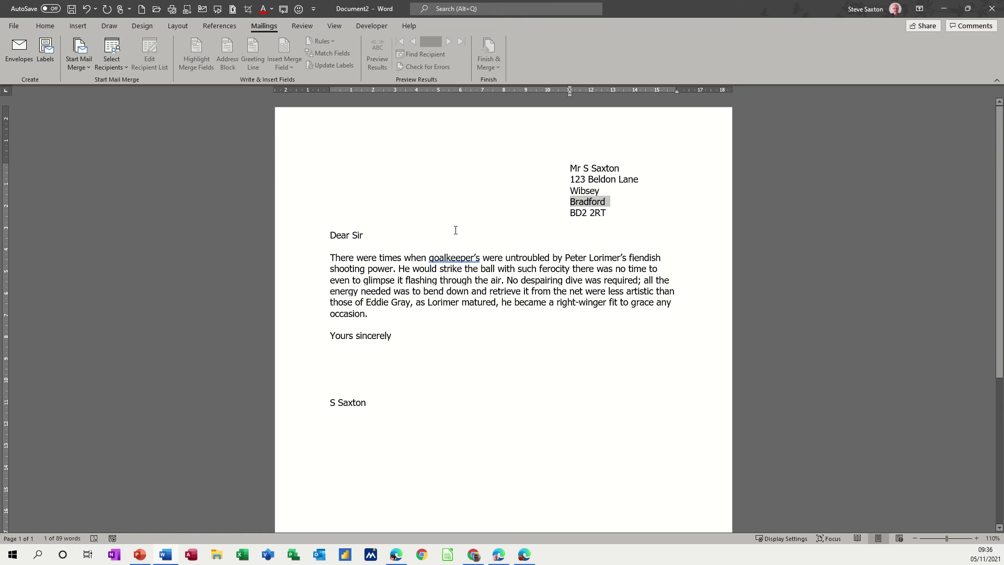
click(289, 172)
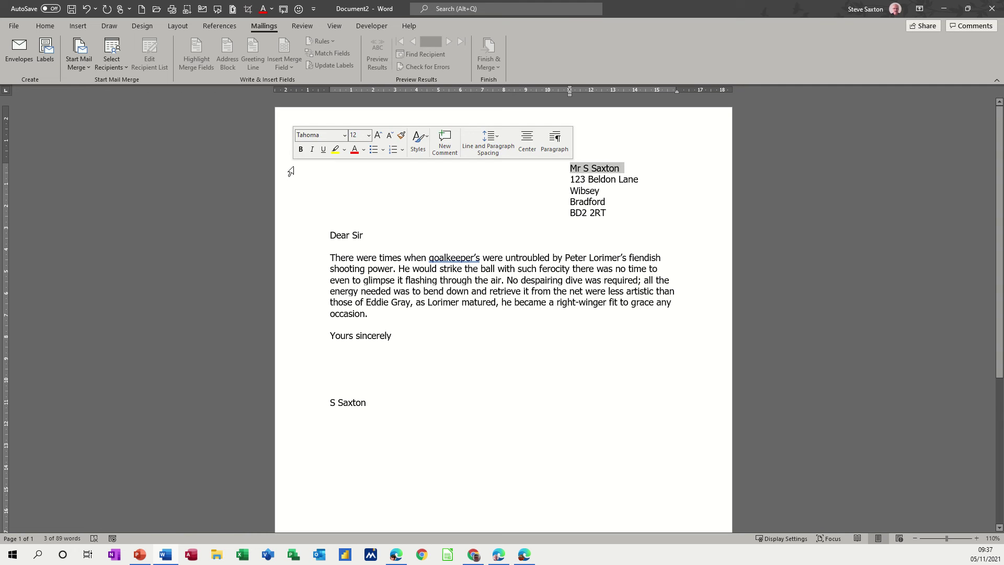
click(335, 173)
drag(295, 167, 297, 215)
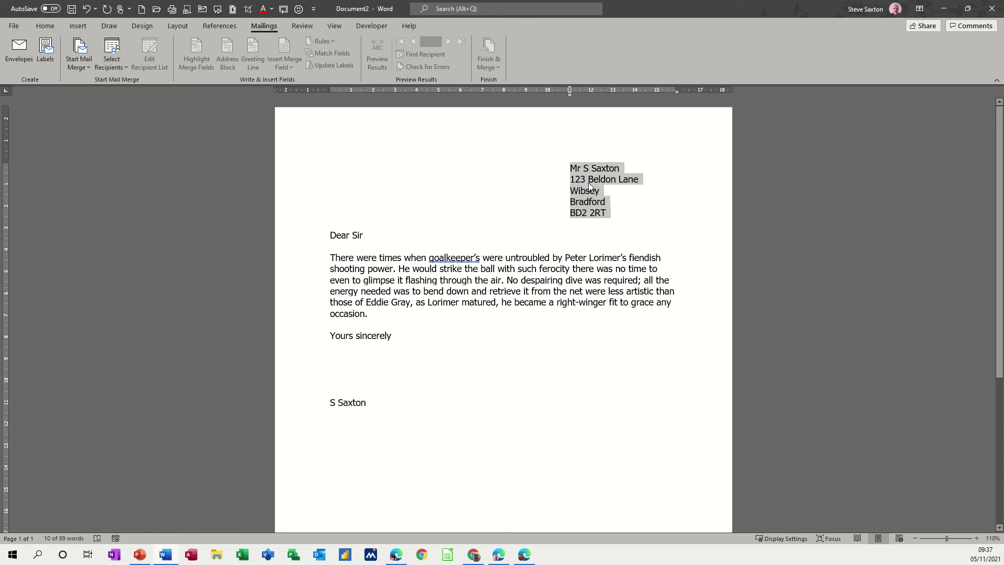
click(43, 26)
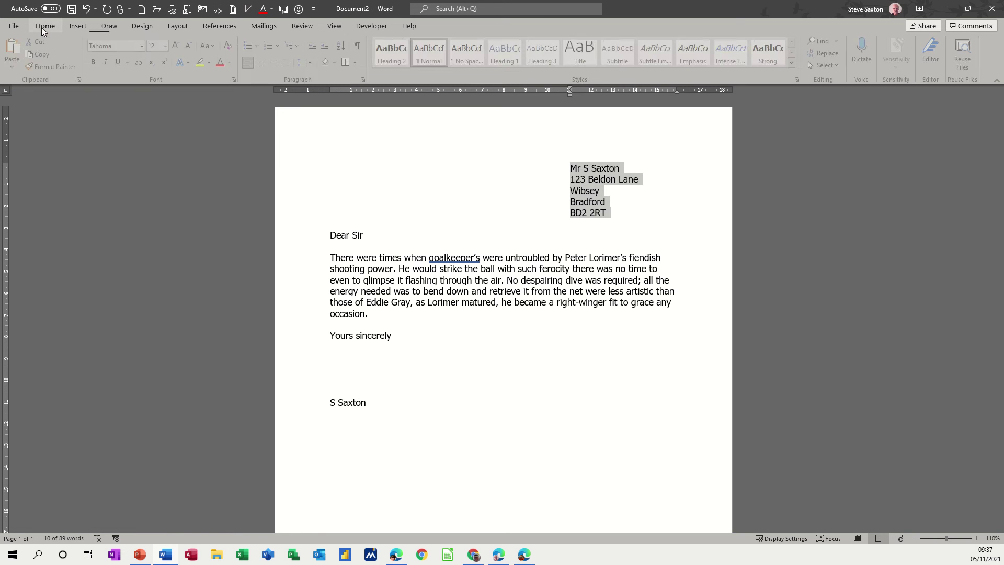
click(271, 27)
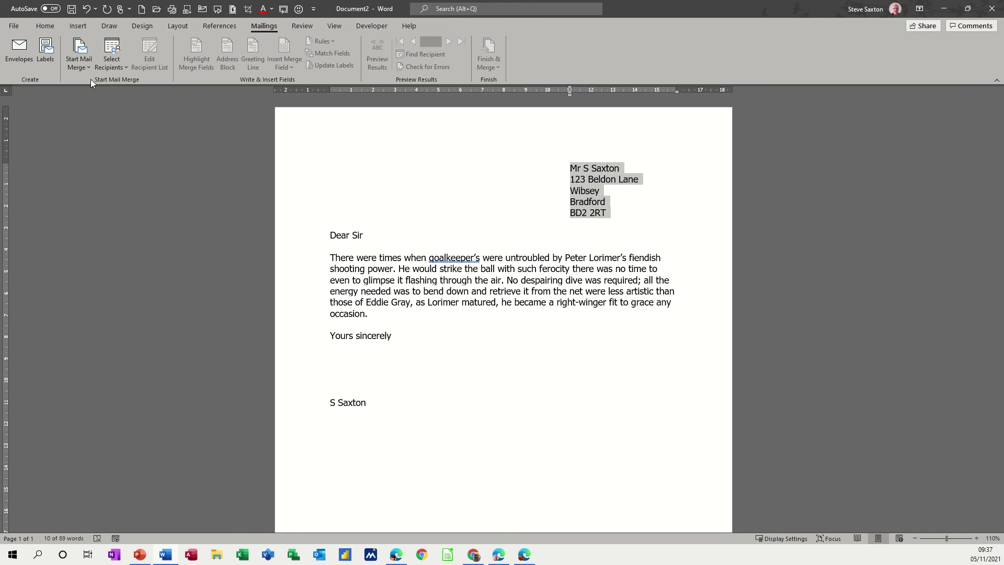
Step: Add an envelope for the selected address to the document via Mailings > Envelopes
click(24, 50)
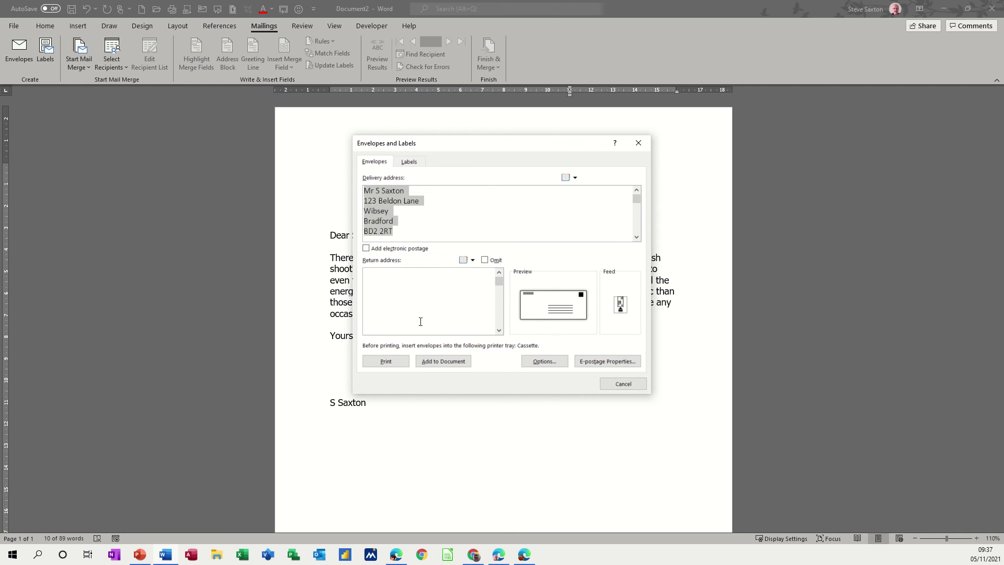
click(434, 364)
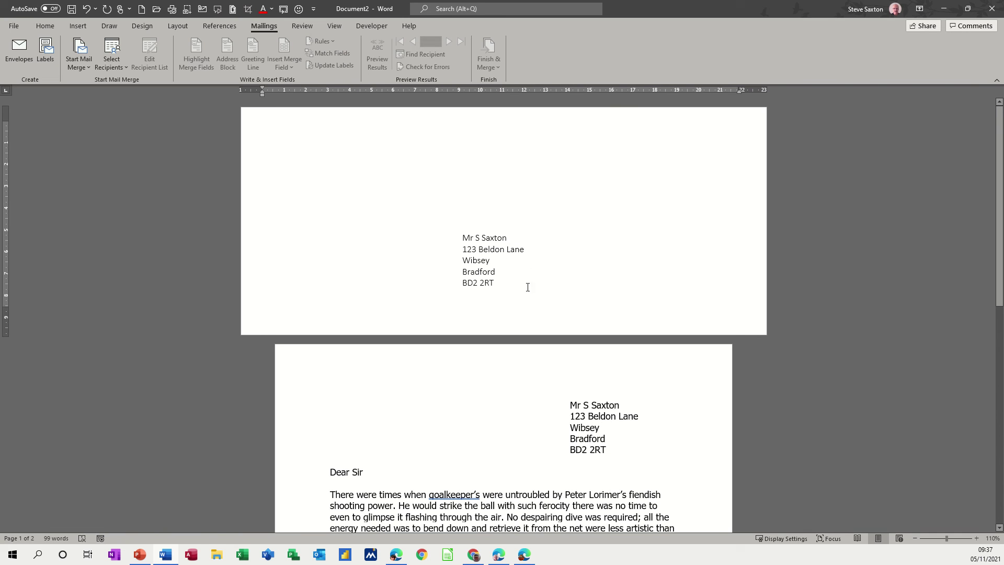
Step: Drag the envelope's address box higher up the envelope page
click(508, 251)
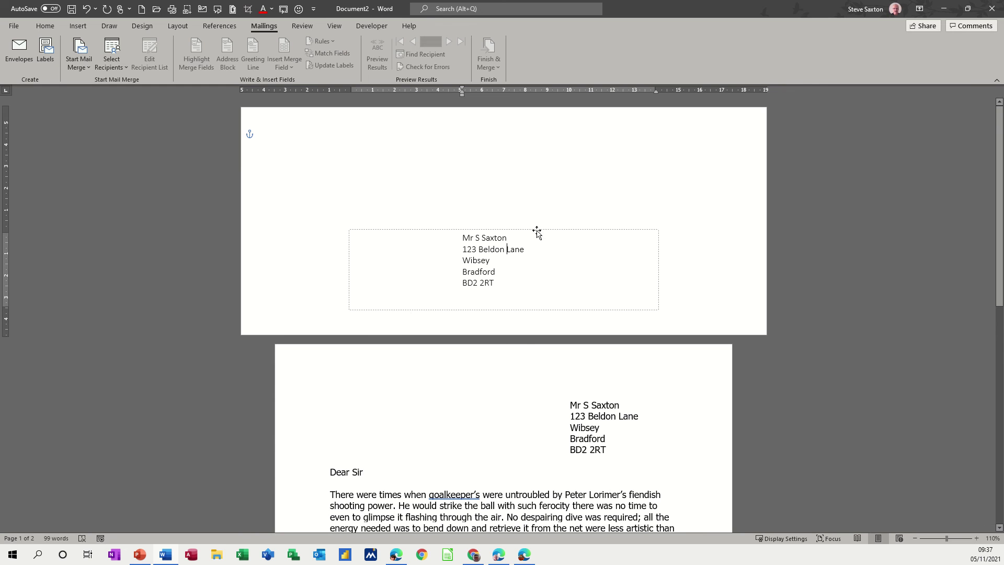
drag(537, 231, 533, 178)
click(518, 302)
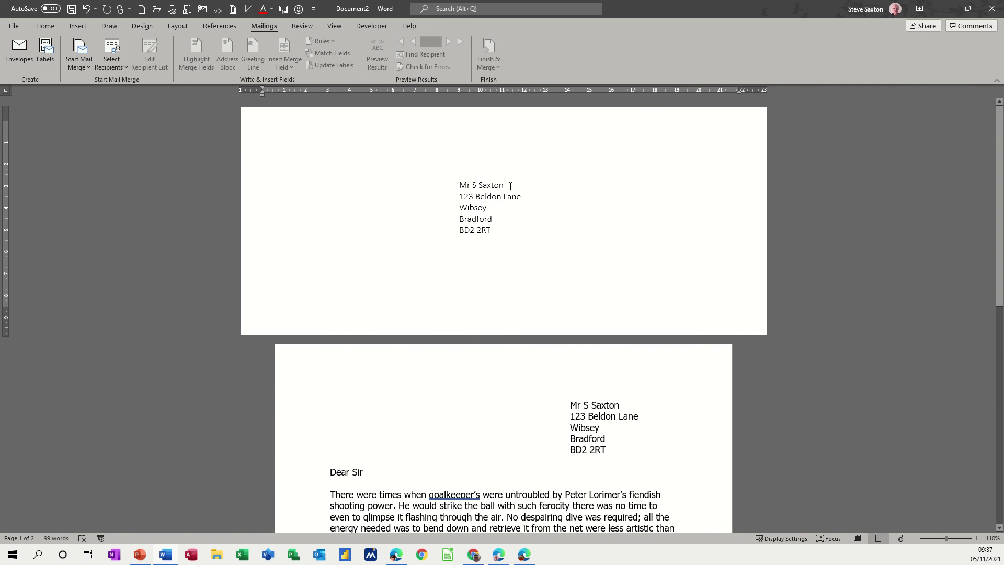
Step: Reselect the letter's five-line address block
scroll(531, 389, down, 3)
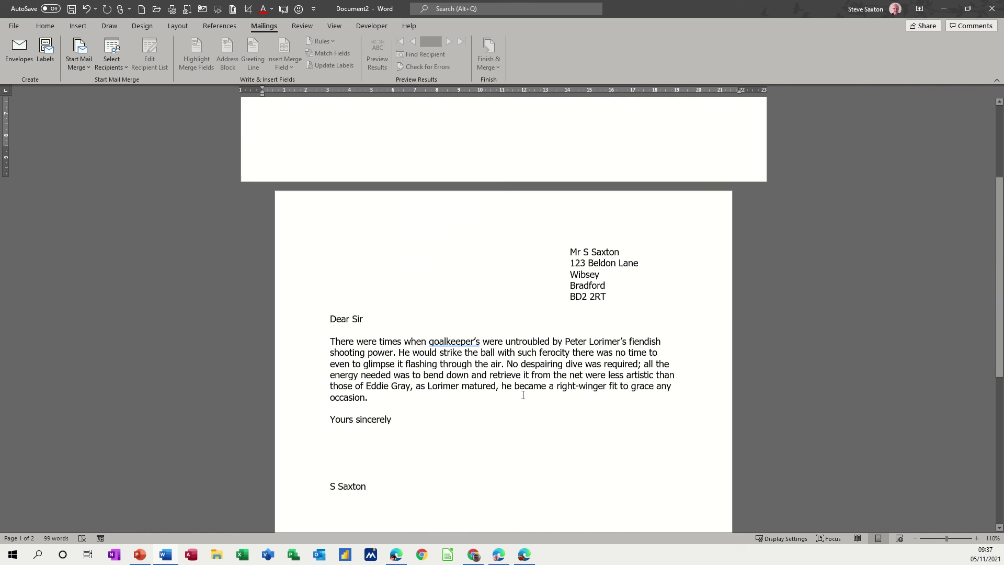
scroll(523, 392, up, 2)
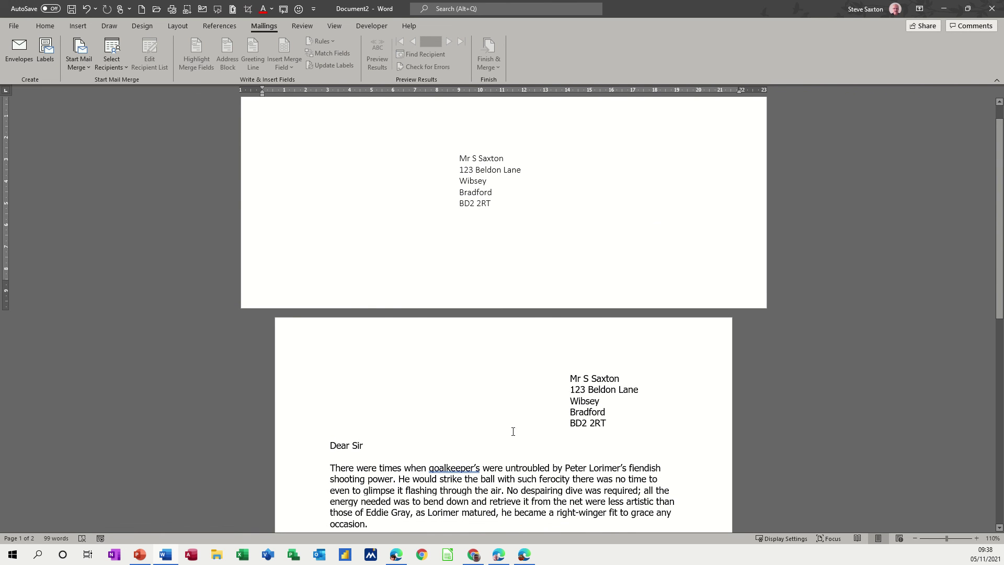
scroll(484, 254, up, 1)
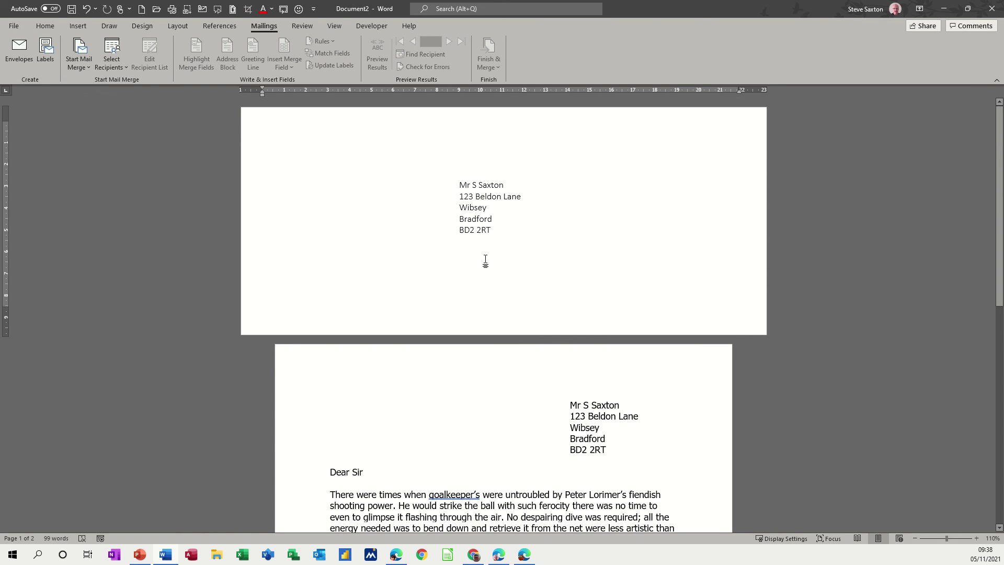
drag(571, 405, 586, 442)
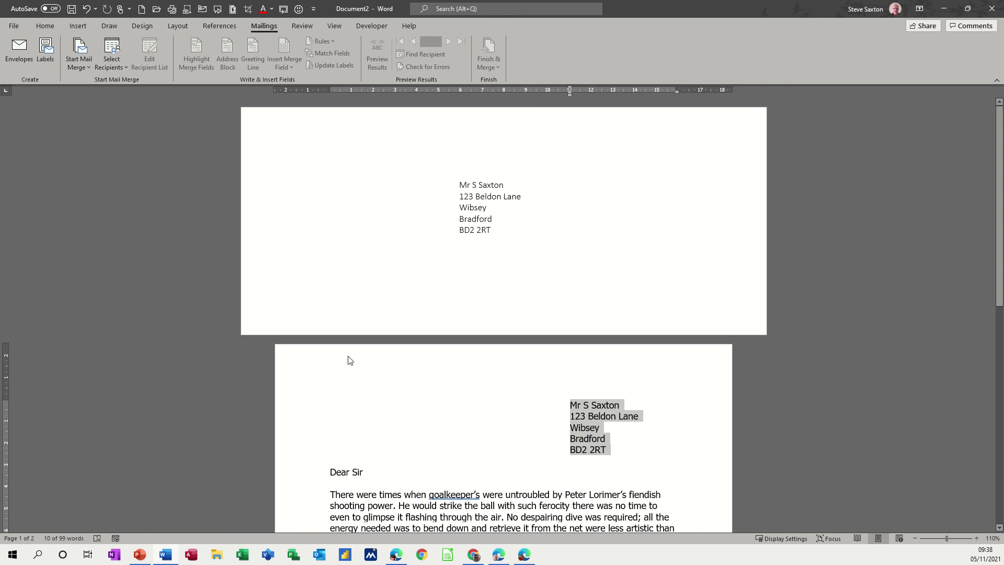
Step: Create a new document with a full page of the same address label via Mailings > Labels
click(49, 49)
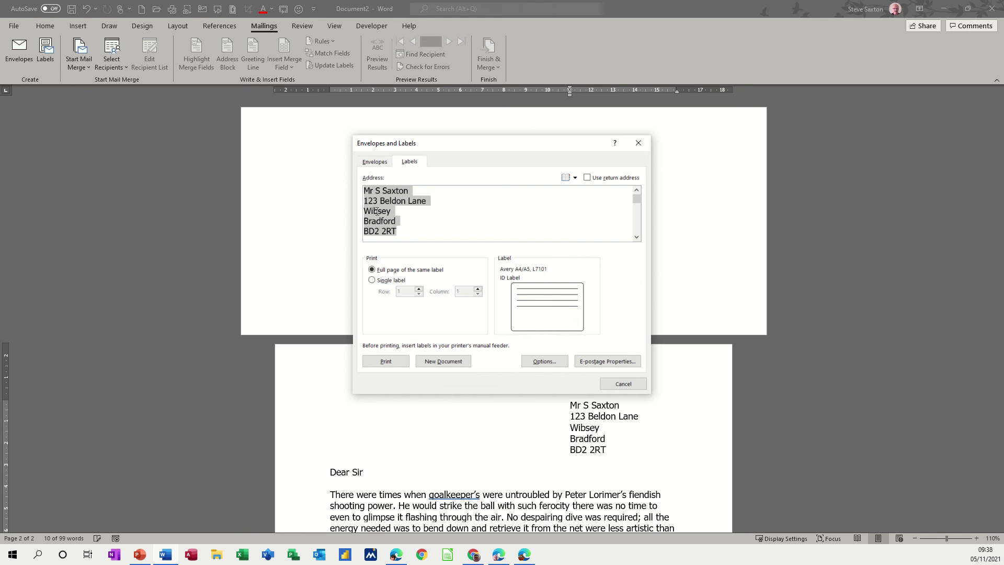
click(439, 366)
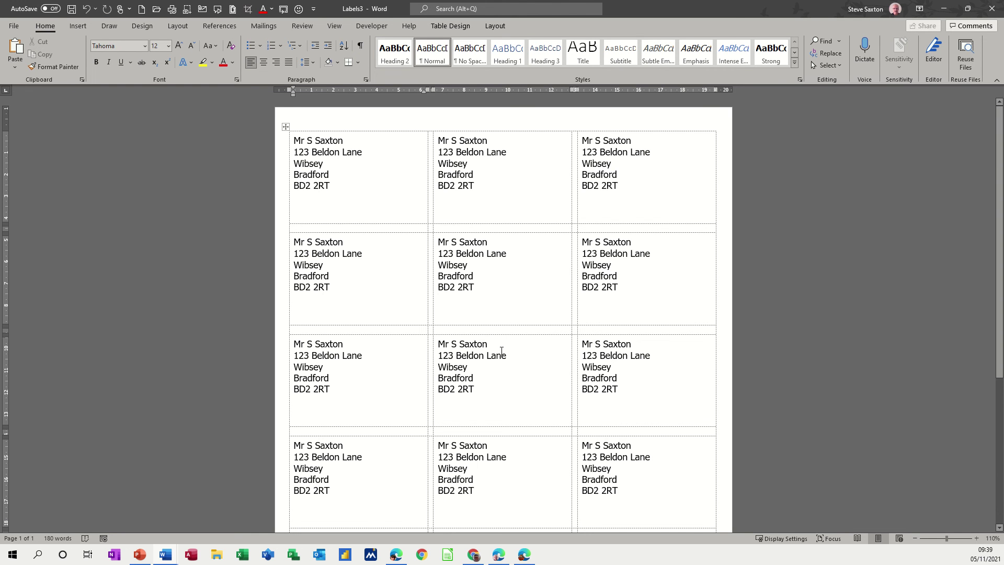
Step: Look over the labels in Labels3, then close that document
scroll(501, 340, down, 5)
scroll(501, 339, up, 3)
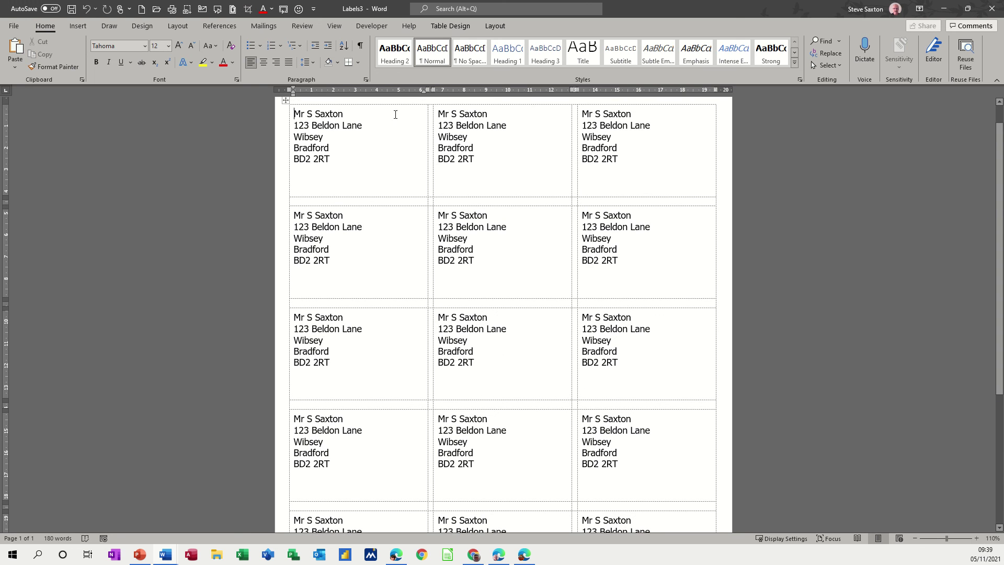
click(265, 31)
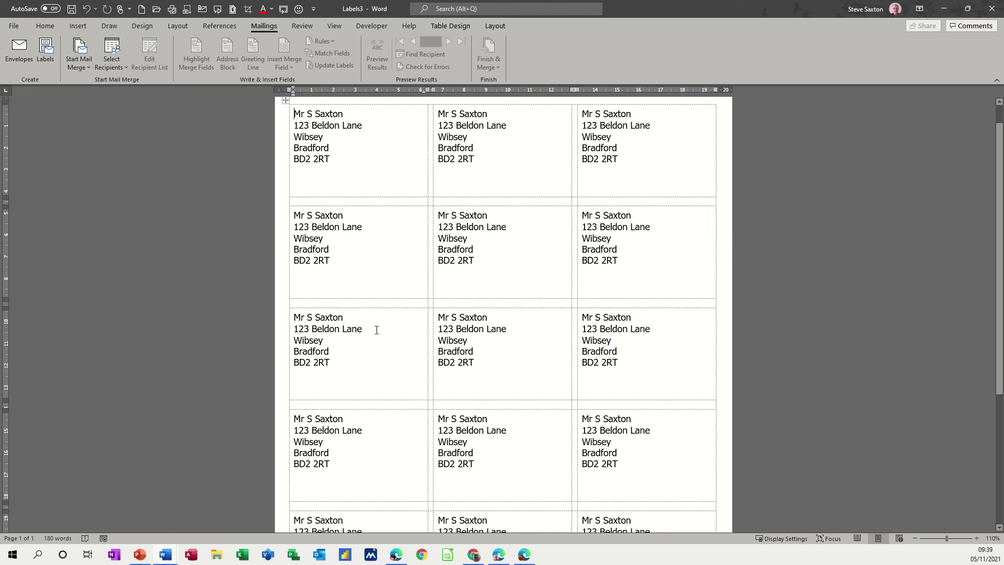
key(alt+F4)
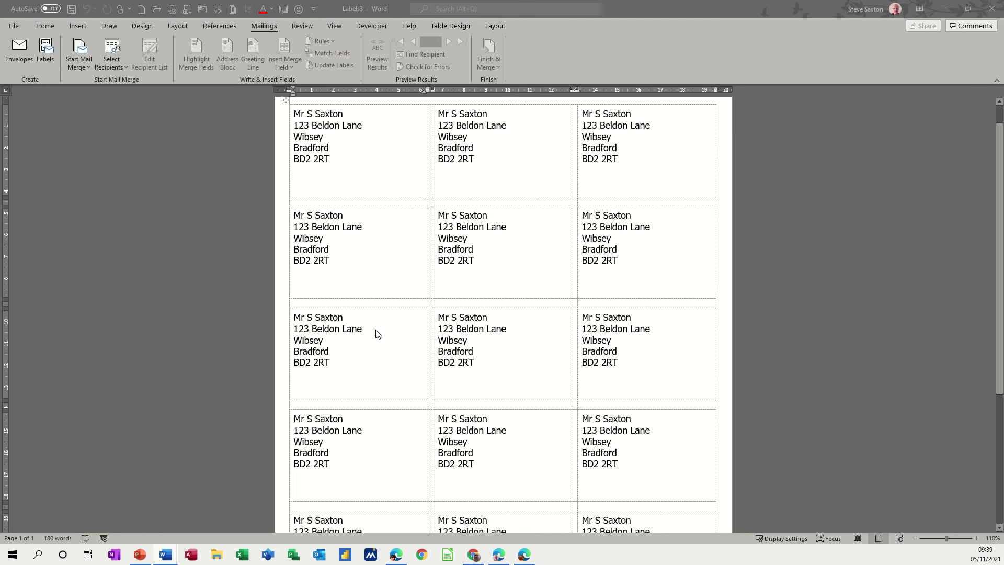
Step: Discard Labels3 without saving and reselect the letter's full address block
key(n)
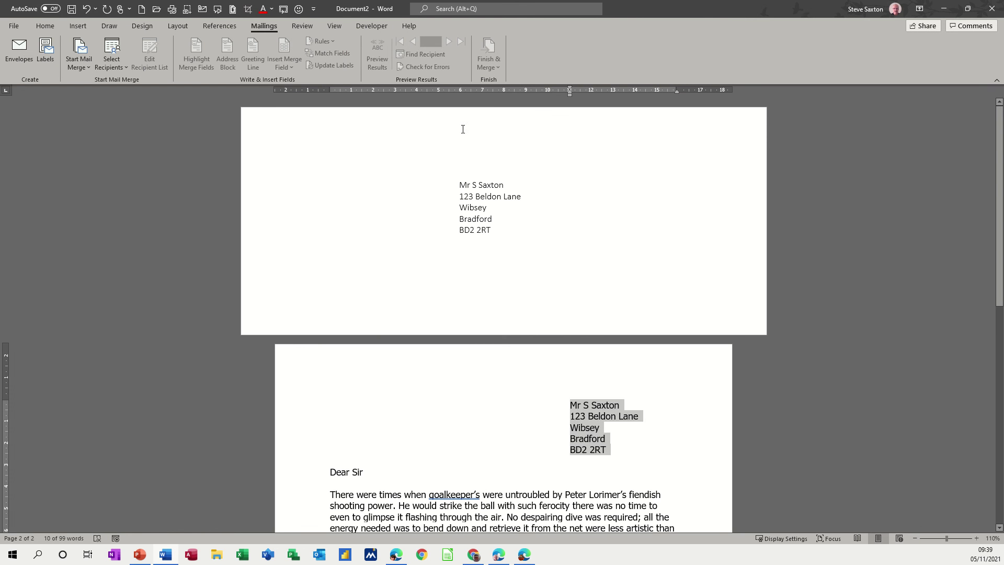
click(443, 188)
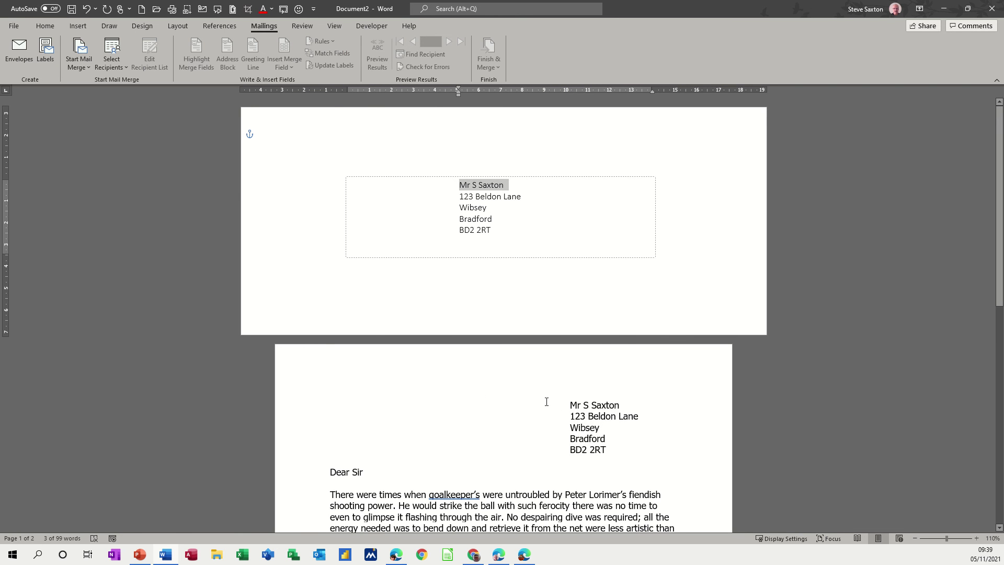
click(307, 418)
drag(307, 418, 307, 446)
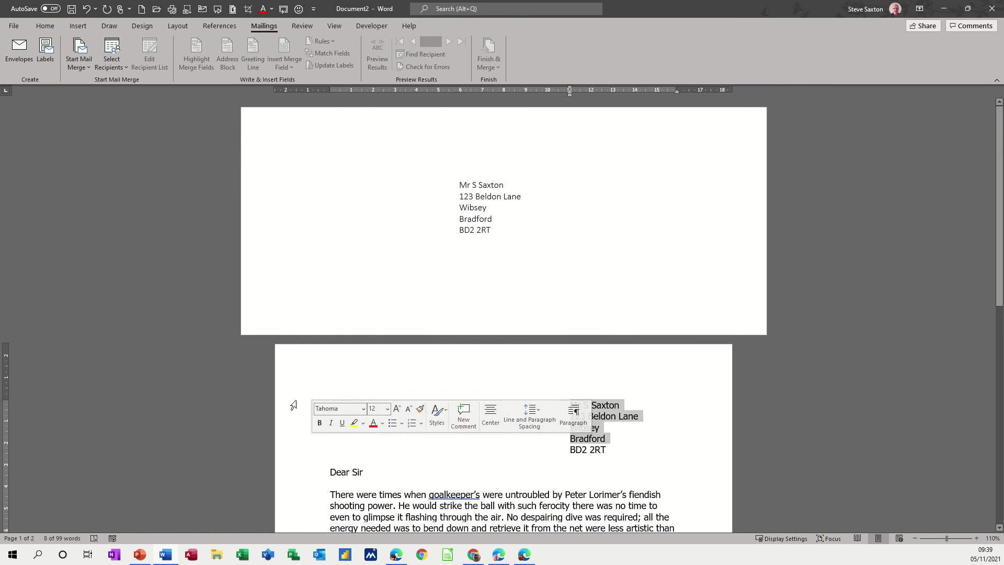
drag(291, 404, 296, 451)
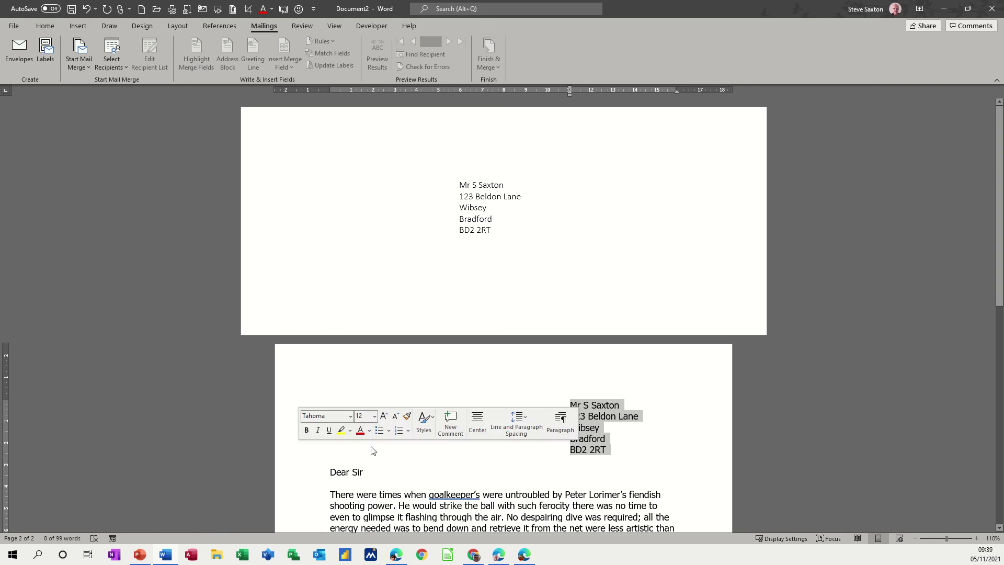